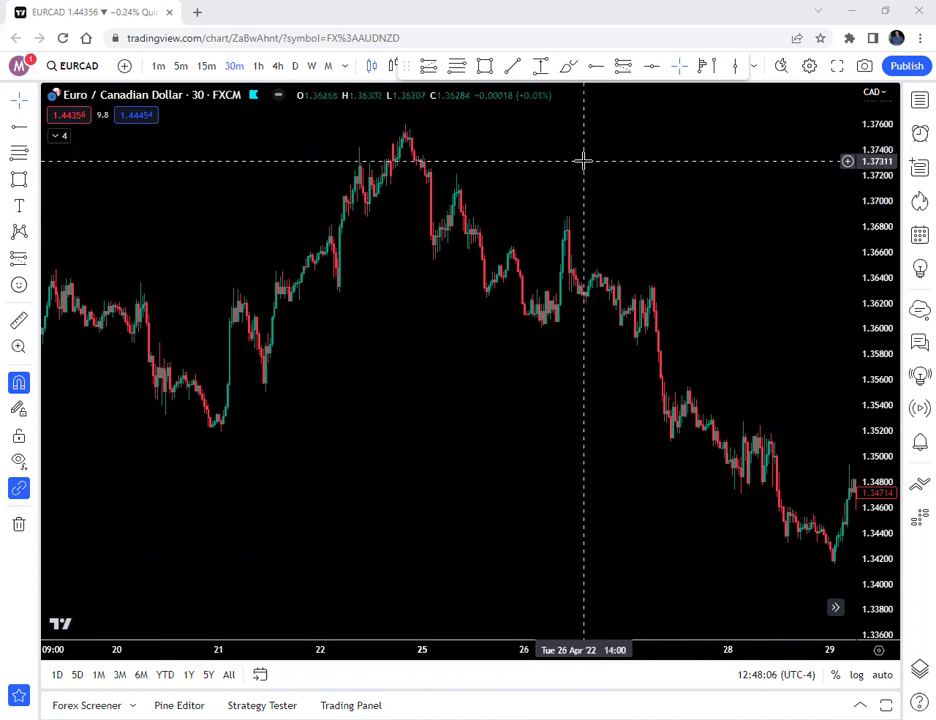
# - Frame the late-April swings and place a horizontal ray at the 1.37638 high
pyautogui.moveTo(558, 421); pyautogui.dragTo(460, 443)
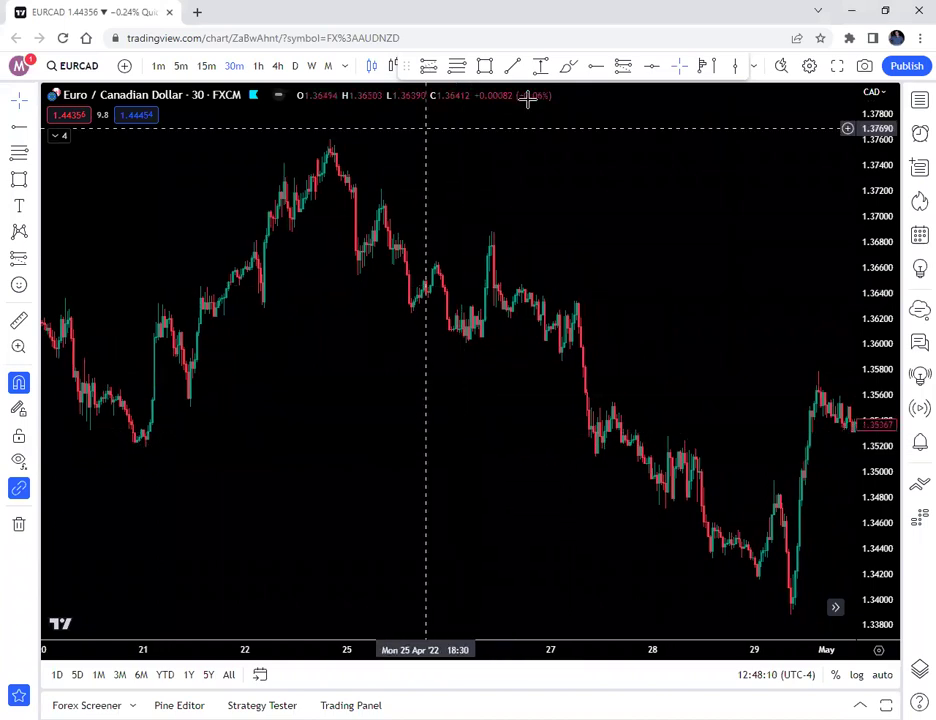
pyautogui.click(355, 134)
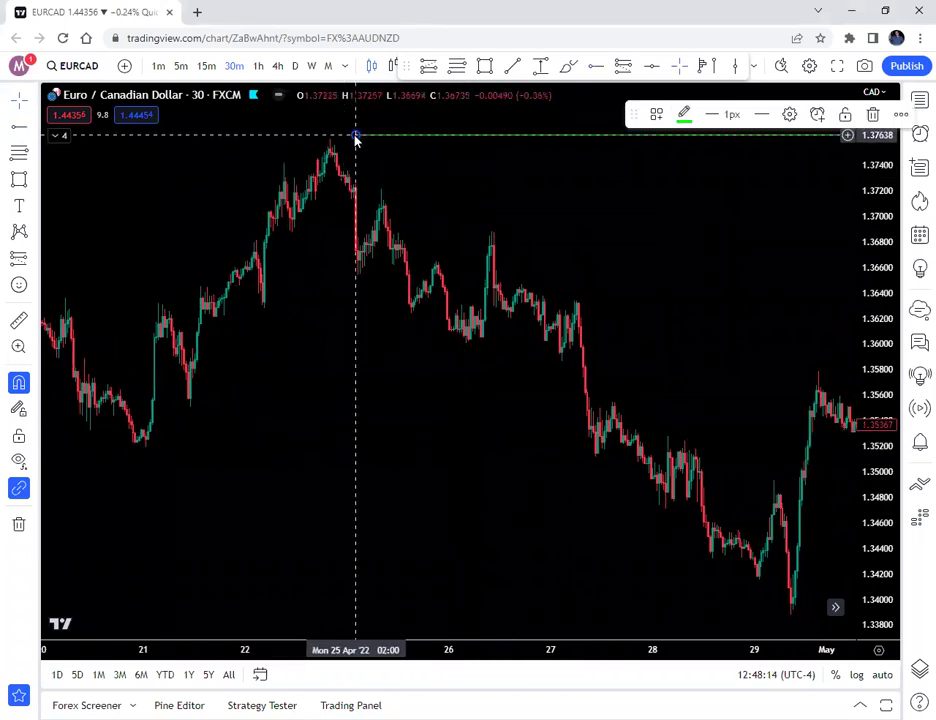
# - Deselect the first ray and add a horizontal ray at the 1.33966 April 29 low
pyautogui.click(729, 606)
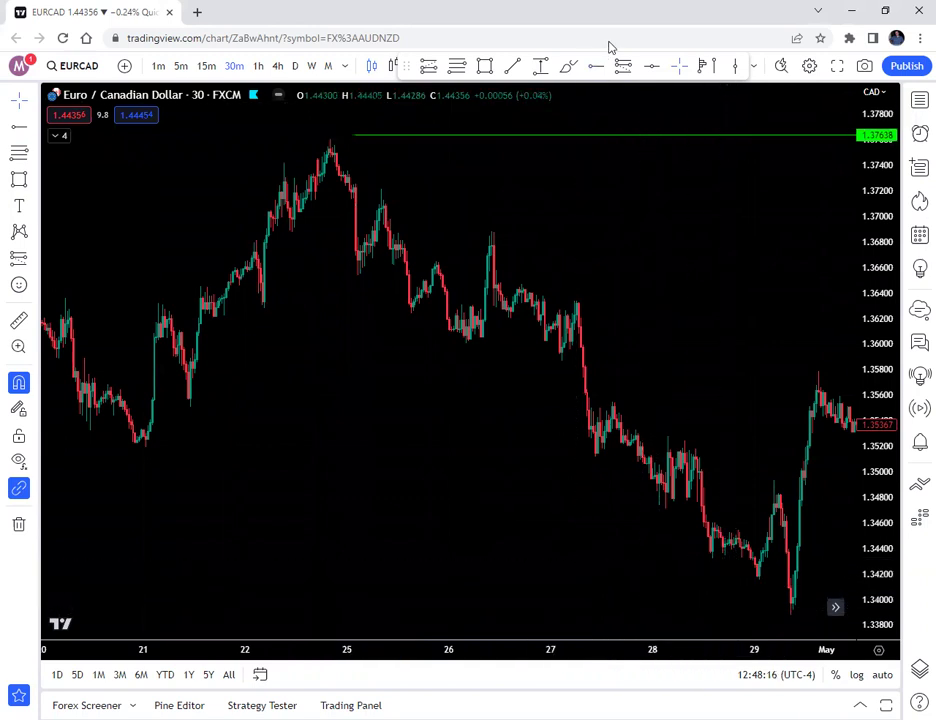
pyautogui.click(714, 604)
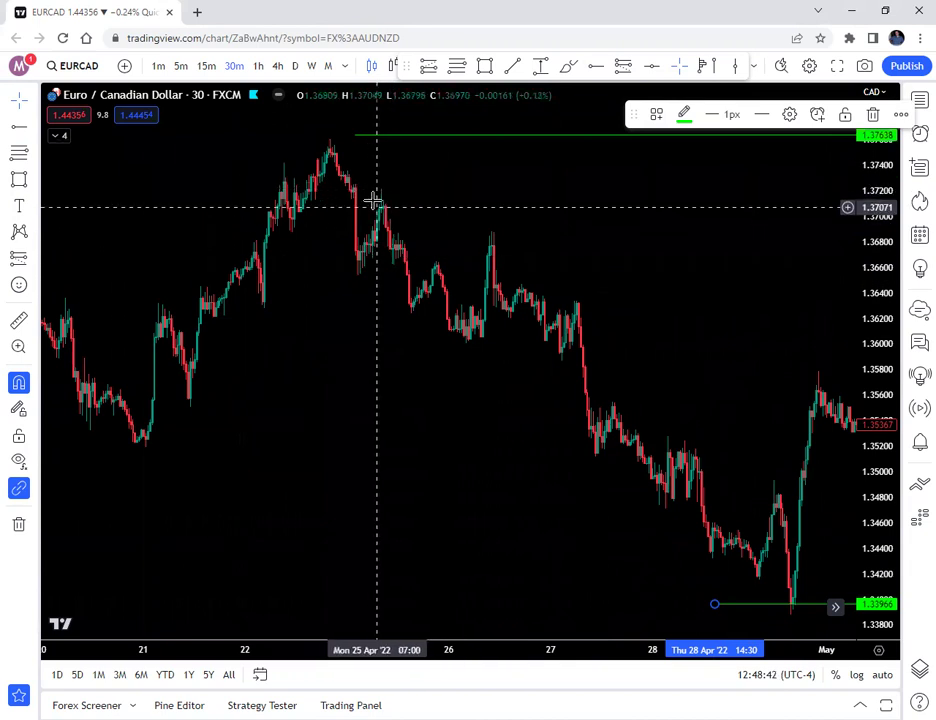
# - Zoom in, pan back to 20 April, and place a horizontal ray at the 1.35230 low
pyautogui.scroll(1, 370, 217)
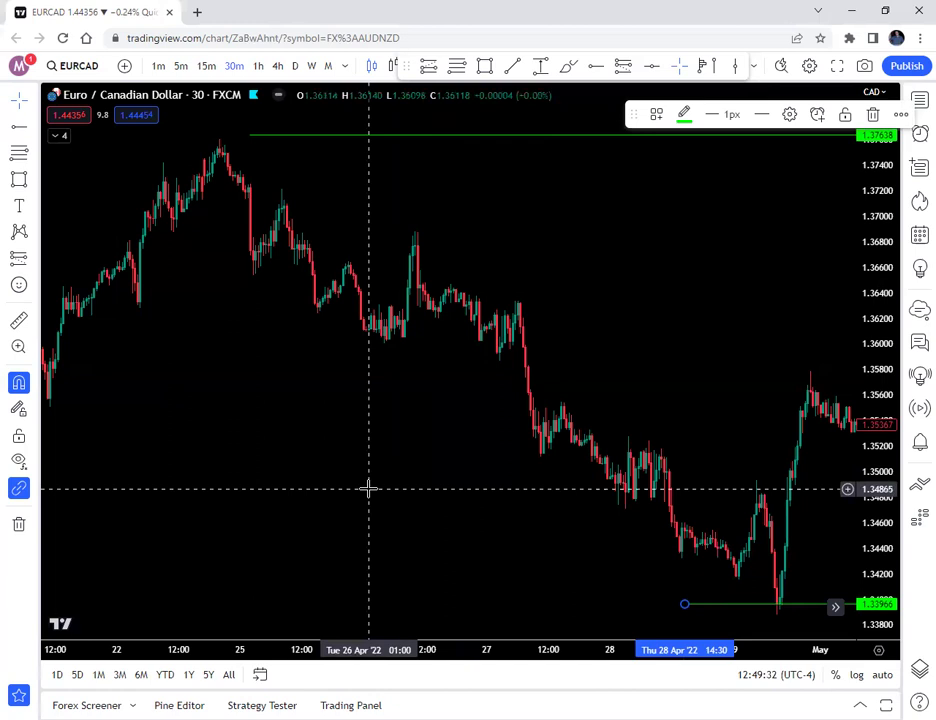
pyautogui.moveTo(368, 488); pyautogui.dragTo(470, 473)
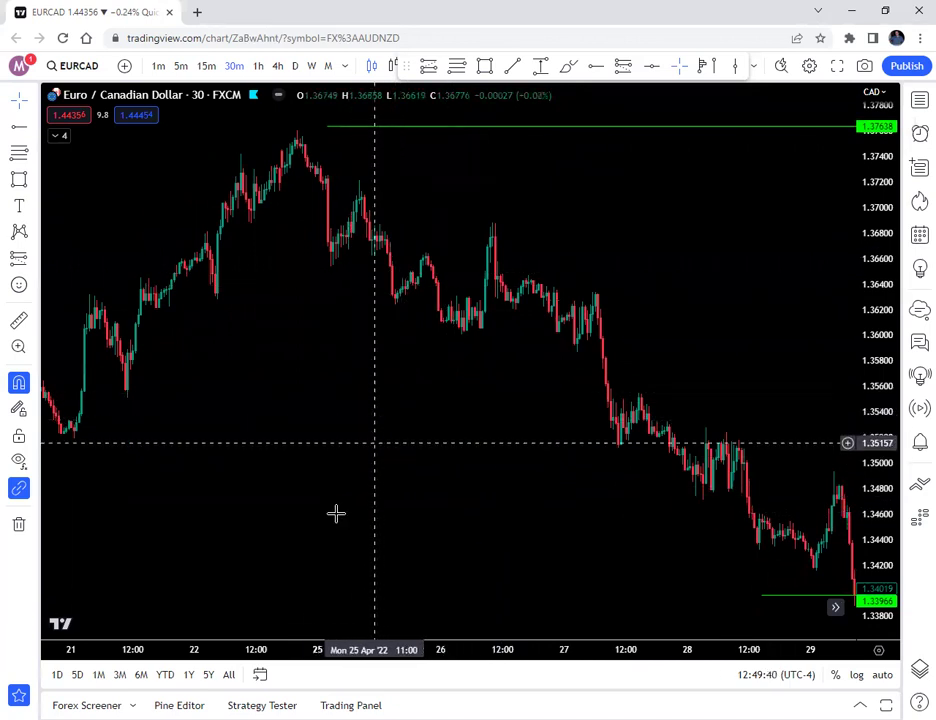
pyautogui.moveTo(380, 500); pyautogui.dragTo(725, 552)
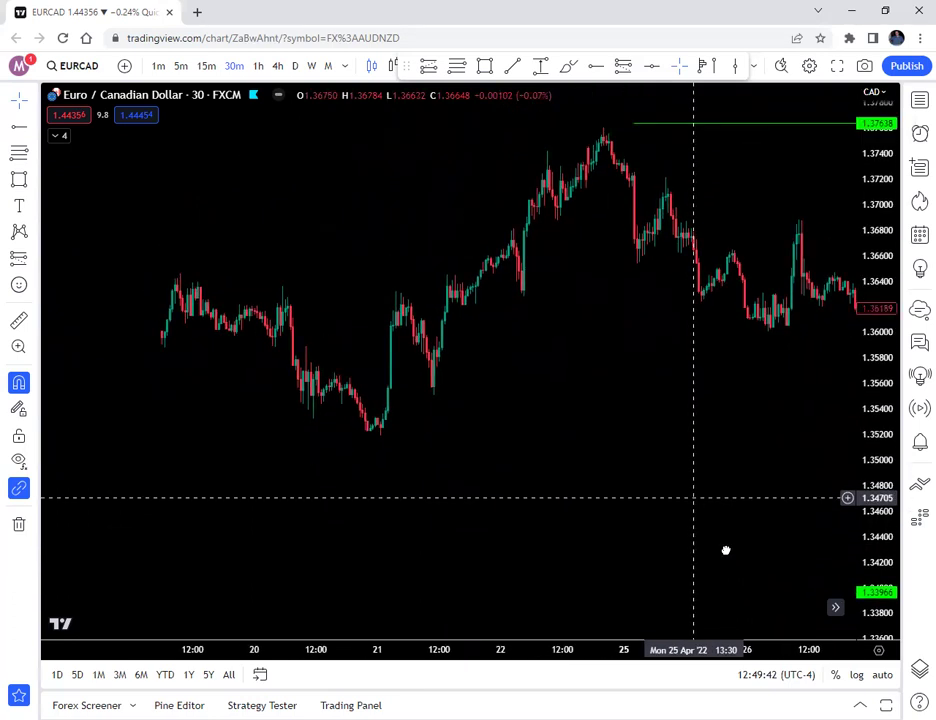
pyautogui.moveTo(387, 527); pyautogui.dragTo(472, 560)
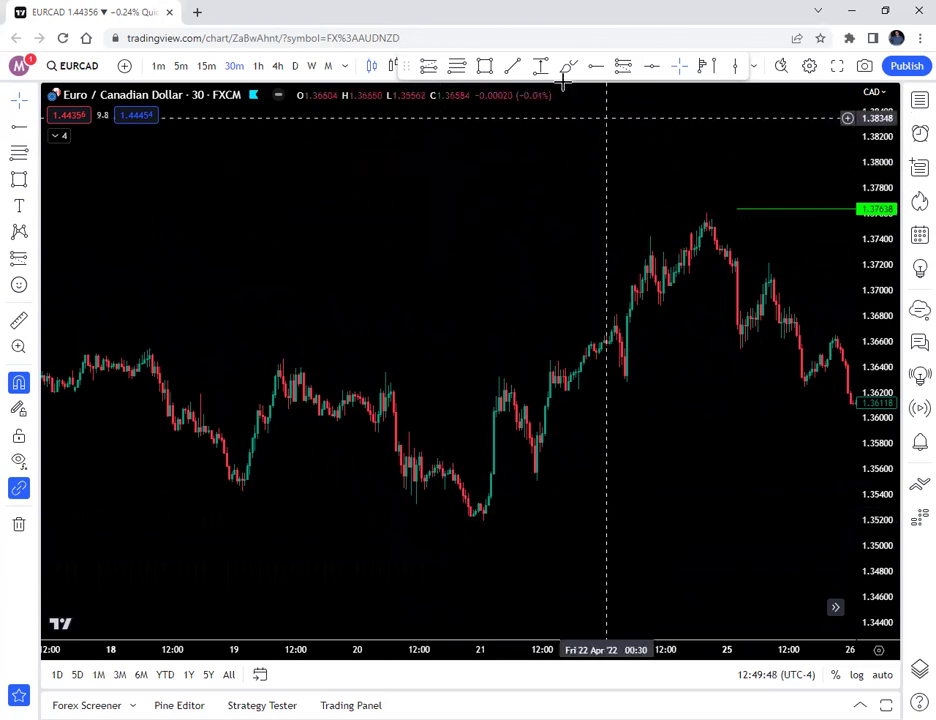
pyautogui.click(473, 531)
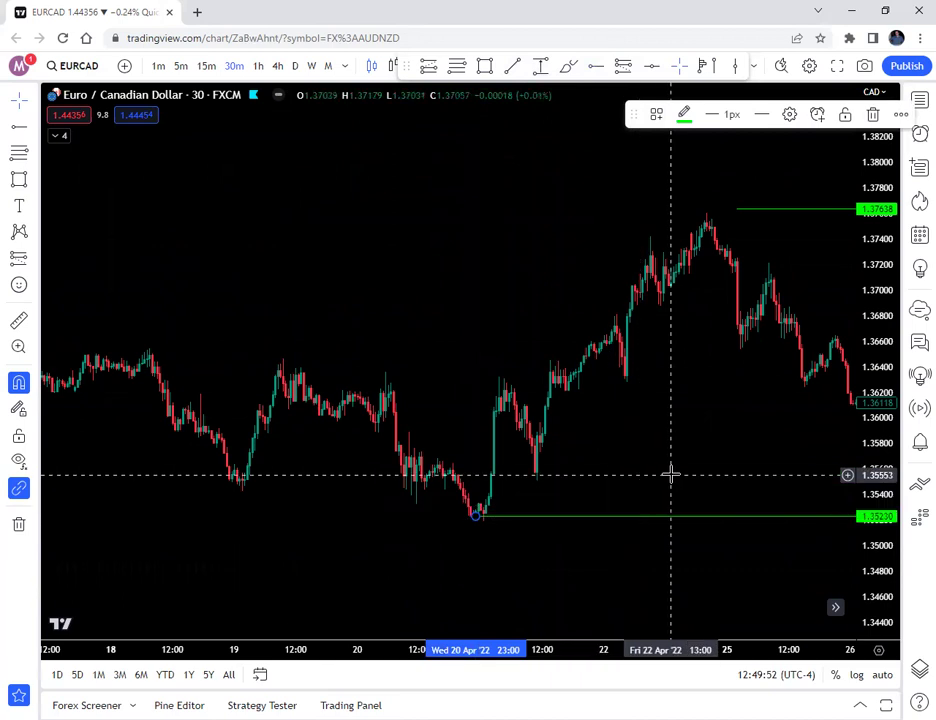
pyautogui.moveTo(634, 463); pyautogui.dragTo(508, 499)
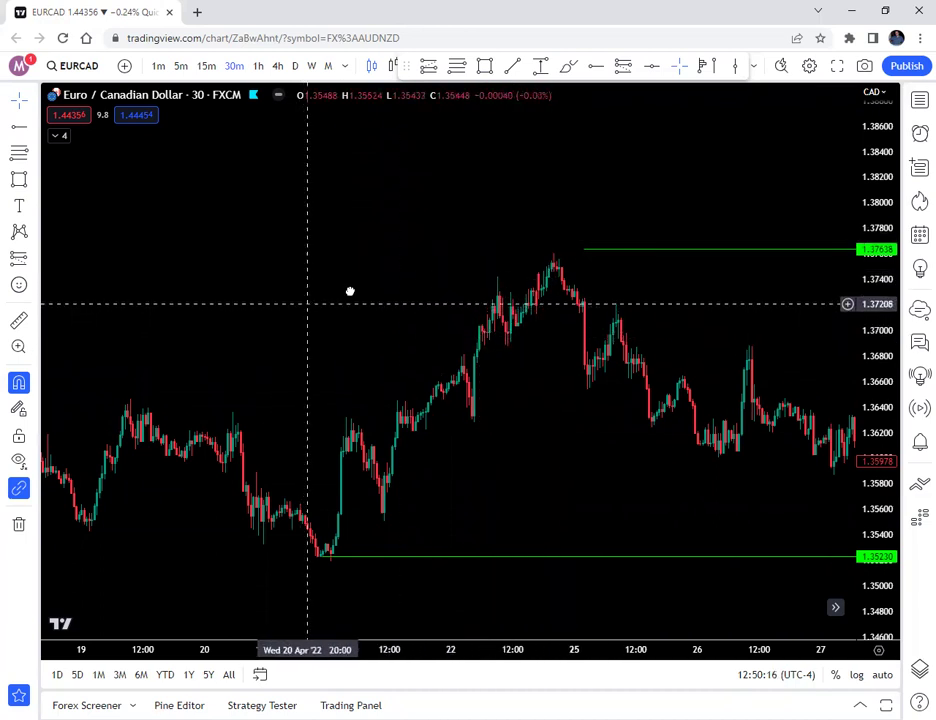
pyautogui.moveTo(350, 291); pyautogui.dragTo(589, 248)
# - Pan the chart back through mid-April to the early April candles
pyautogui.moveTo(153, 380); pyautogui.dragTo(483, 380)
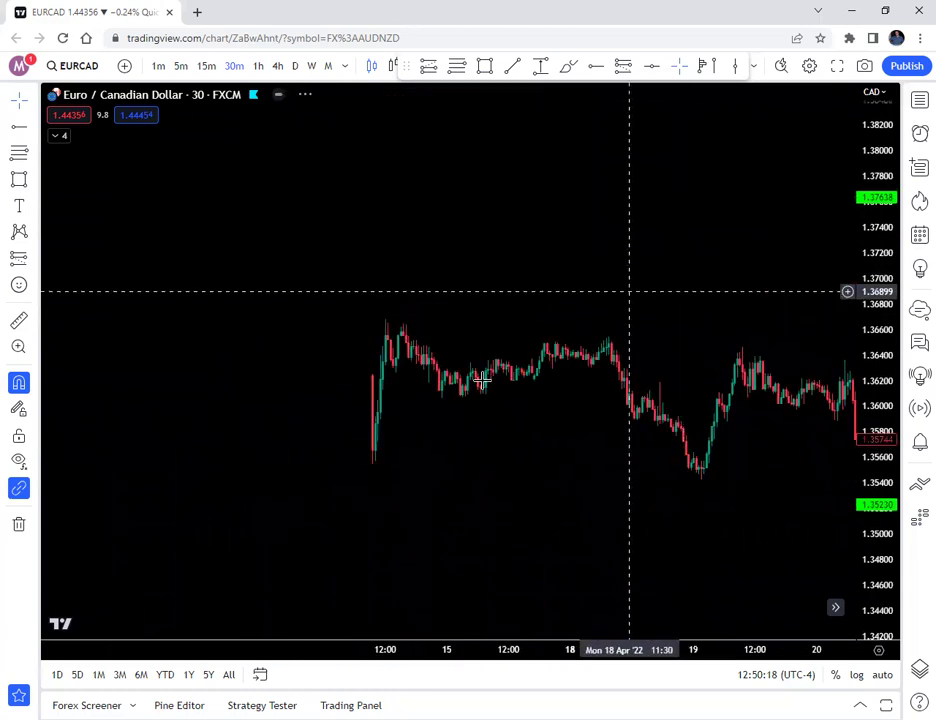
pyautogui.moveTo(328, 385); pyautogui.dragTo(435, 397)
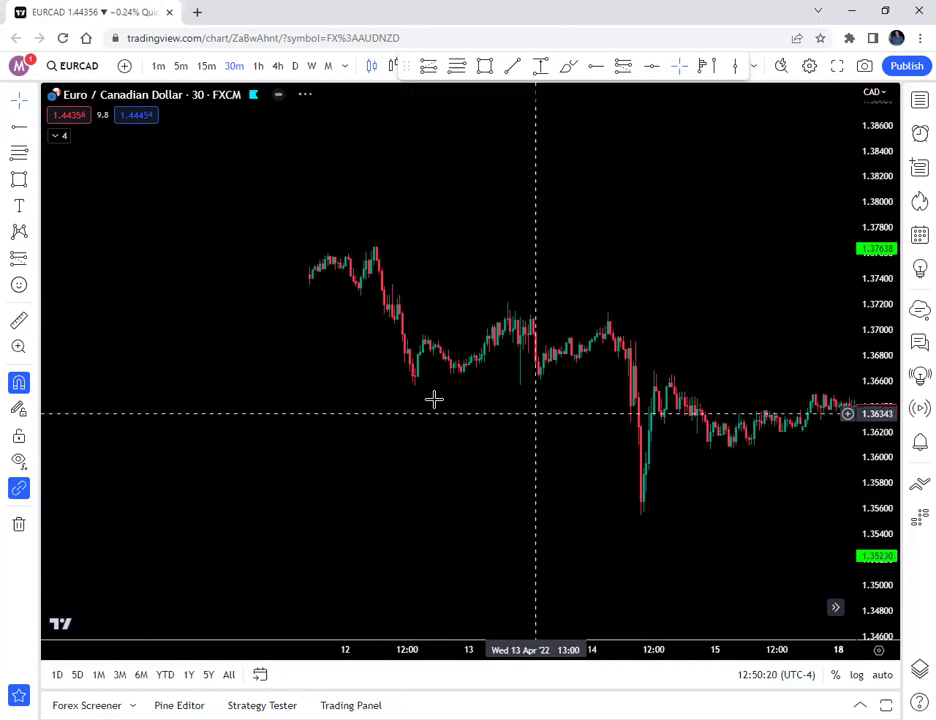
pyautogui.moveTo(406, 442); pyautogui.dragTo(794, 244)
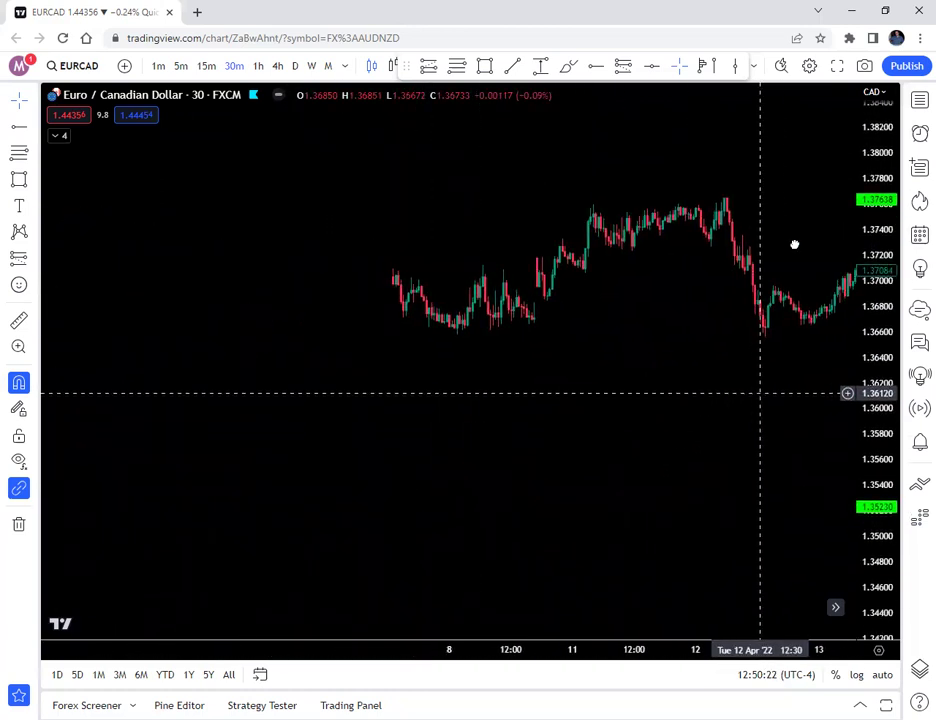
pyautogui.moveTo(357, 286); pyautogui.dragTo(480, 451)
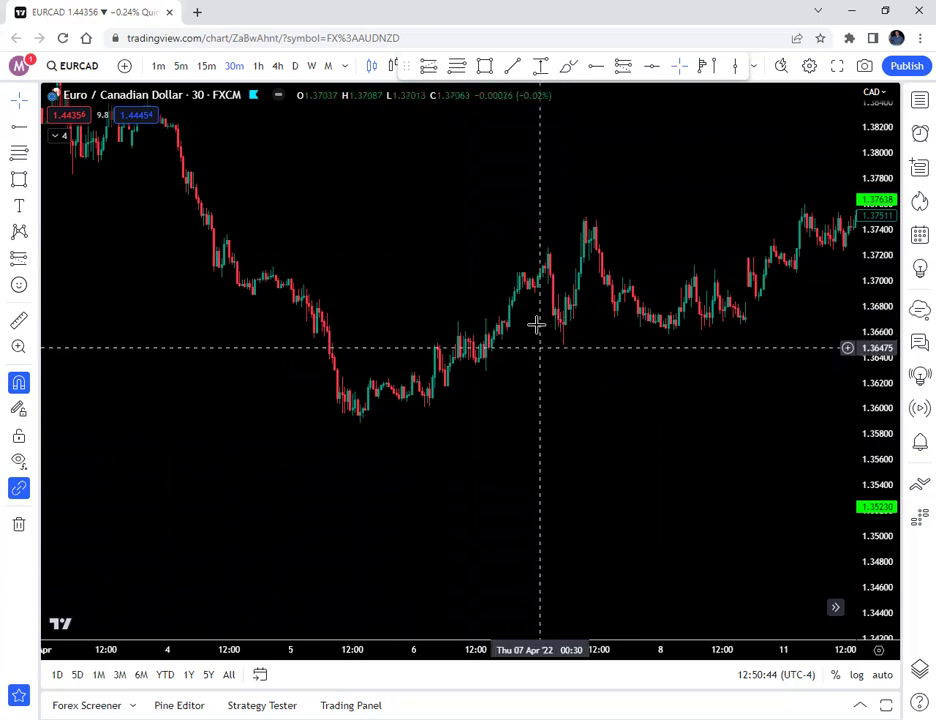
# - Continue panning and scrolling back past late March to the 17–24 March candles
pyautogui.moveTo(577, 334); pyautogui.dragTo(650, 395)
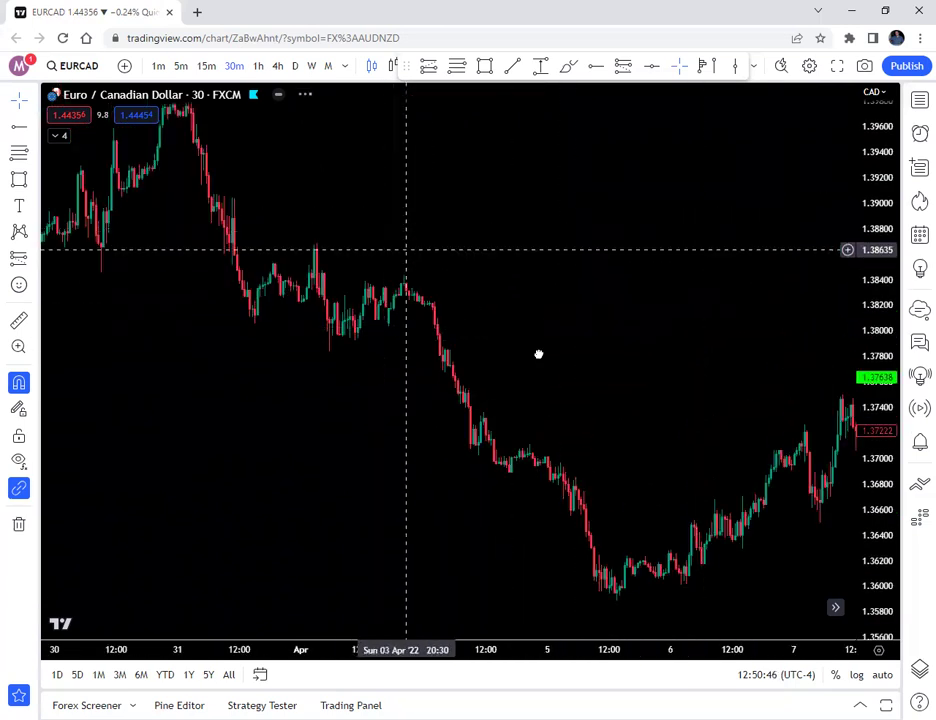
pyautogui.scroll(5, 558, 365)
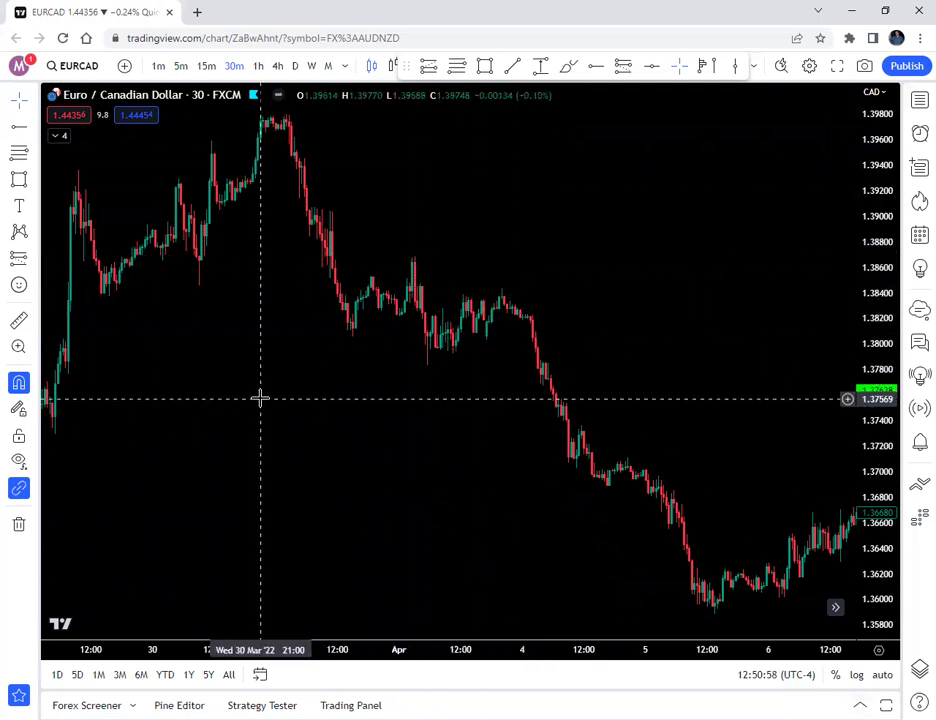
pyautogui.moveTo(259, 397); pyautogui.dragTo(719, 477)
pyautogui.hscroll(-10, 458, 468)
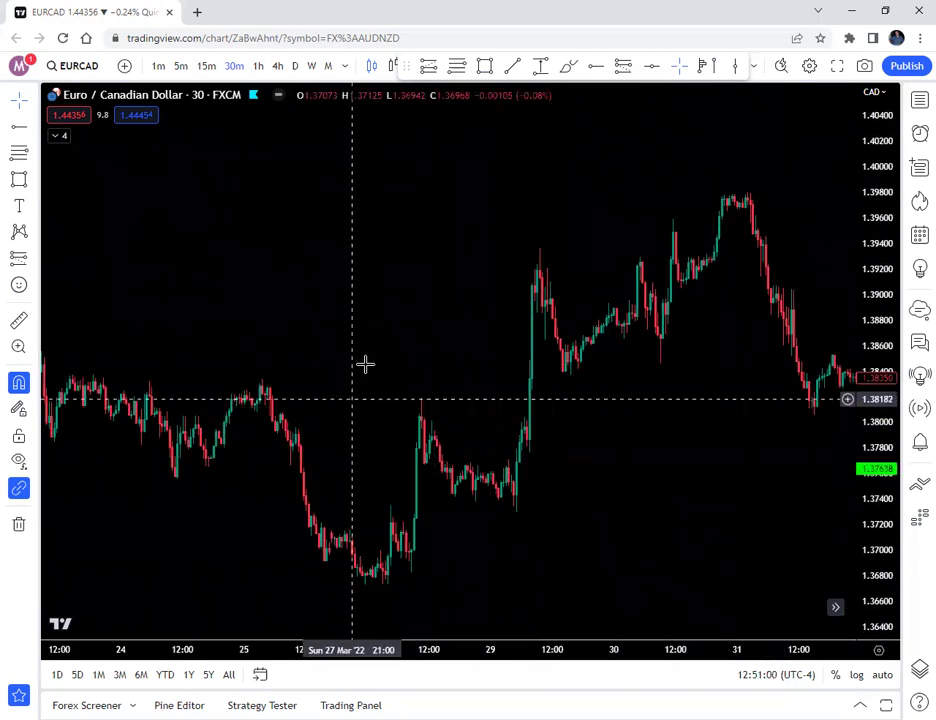
pyautogui.hscroll(-6, 203, 370)
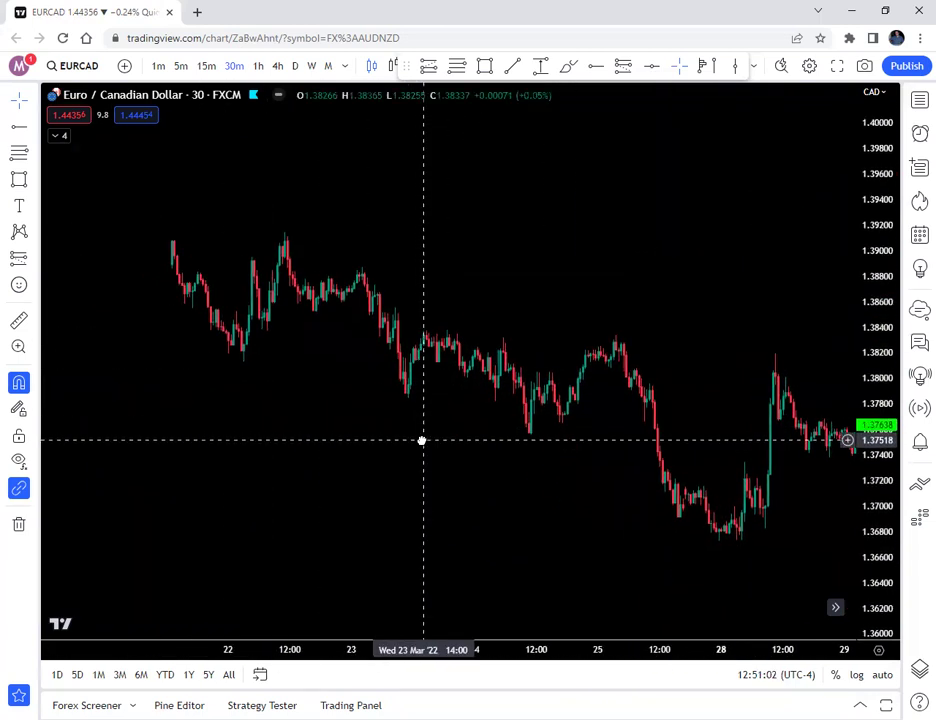
pyautogui.hscroll(-8, 230, 320)
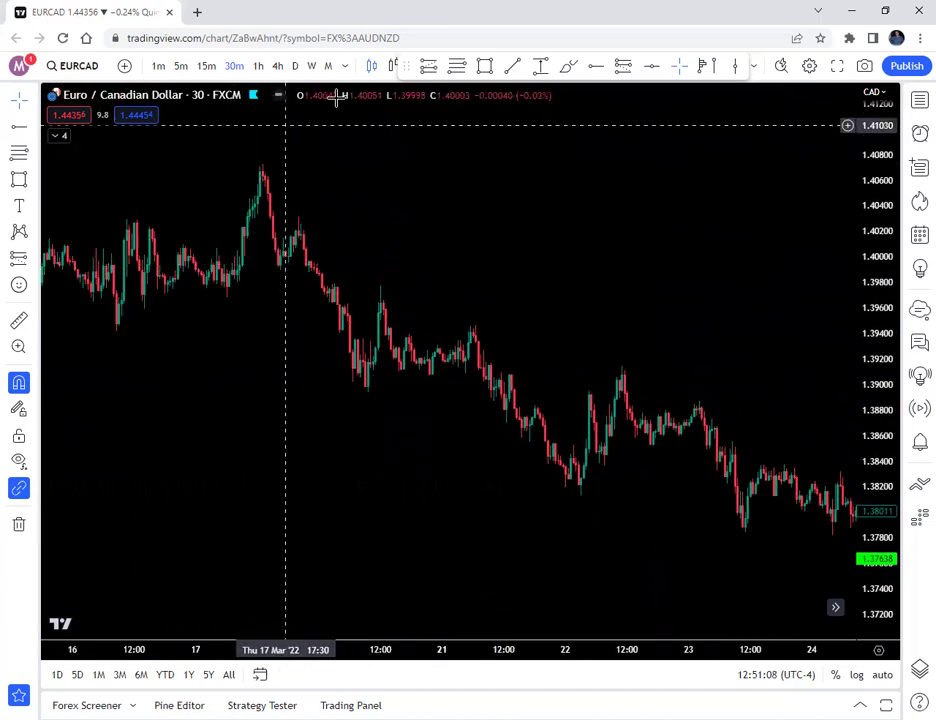
# - Place a horizontal ray at the 1.40720 high of 17 March and recentre the chart
pyautogui.click(244, 163)
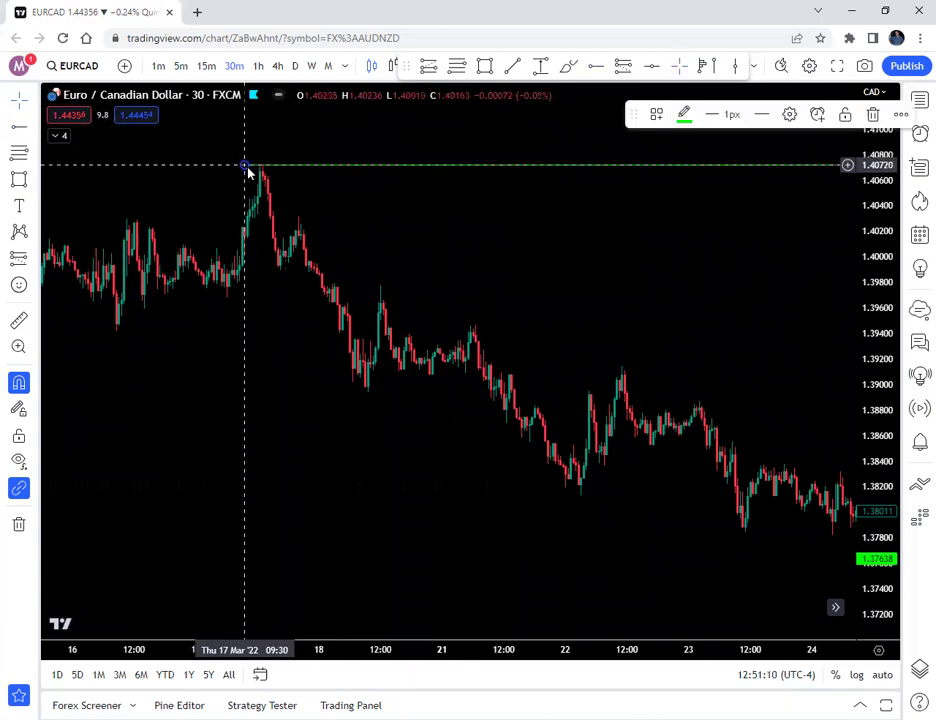
pyautogui.moveTo(320, 405); pyautogui.dragTo(518, 421)
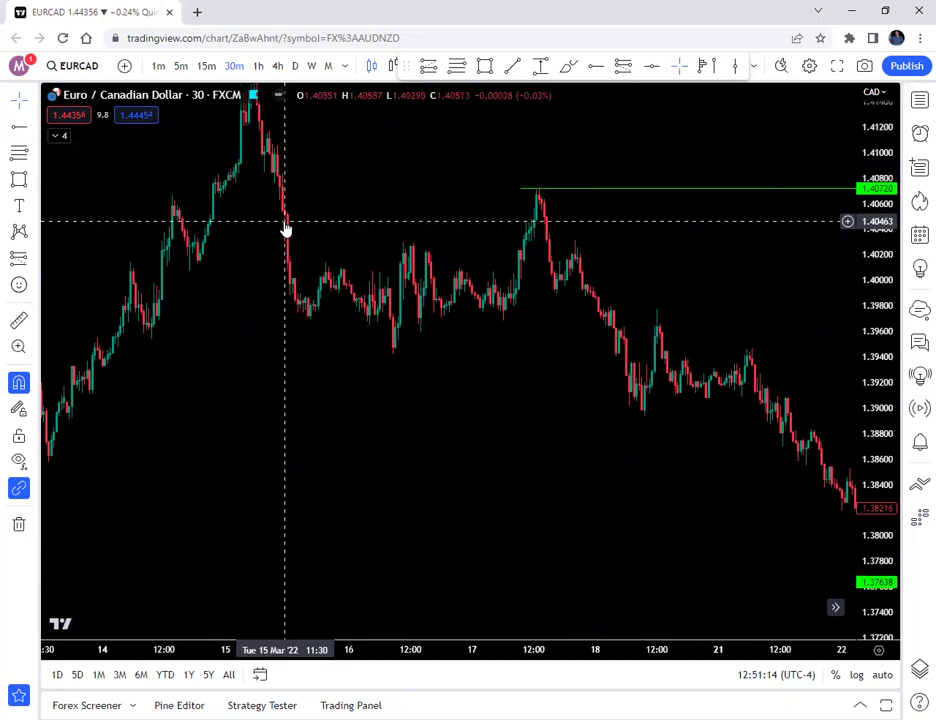
pyautogui.moveTo(287, 141); pyautogui.dragTo(270, 218)
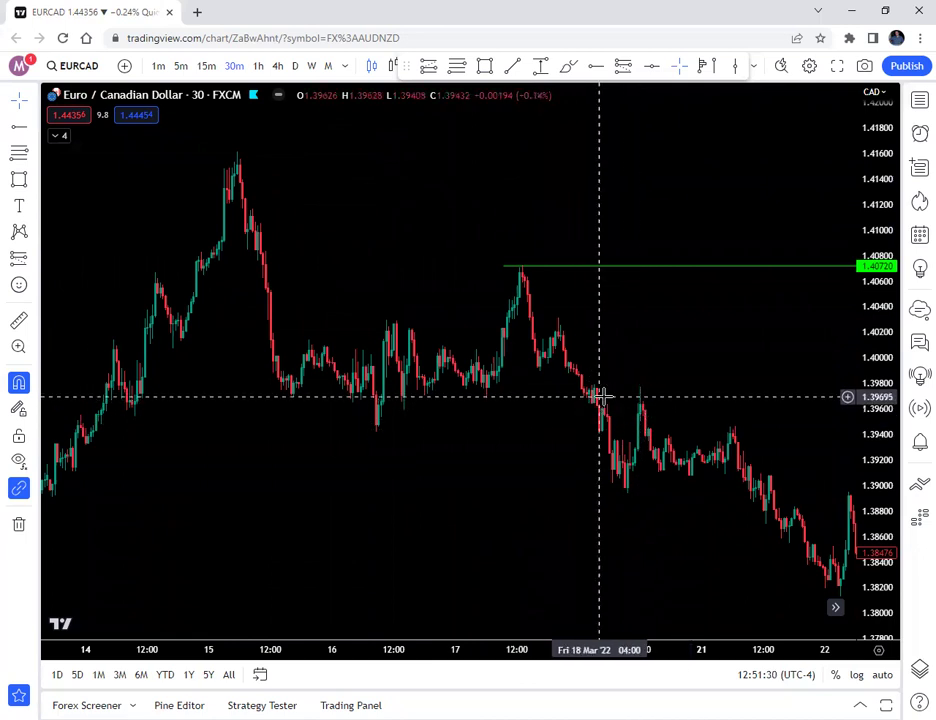
# - Pan back to 9–16 March and place a horizontal ray at the 1.38555 low of 11 March
pyautogui.moveTo(587, 462); pyautogui.dragTo(438, 320)
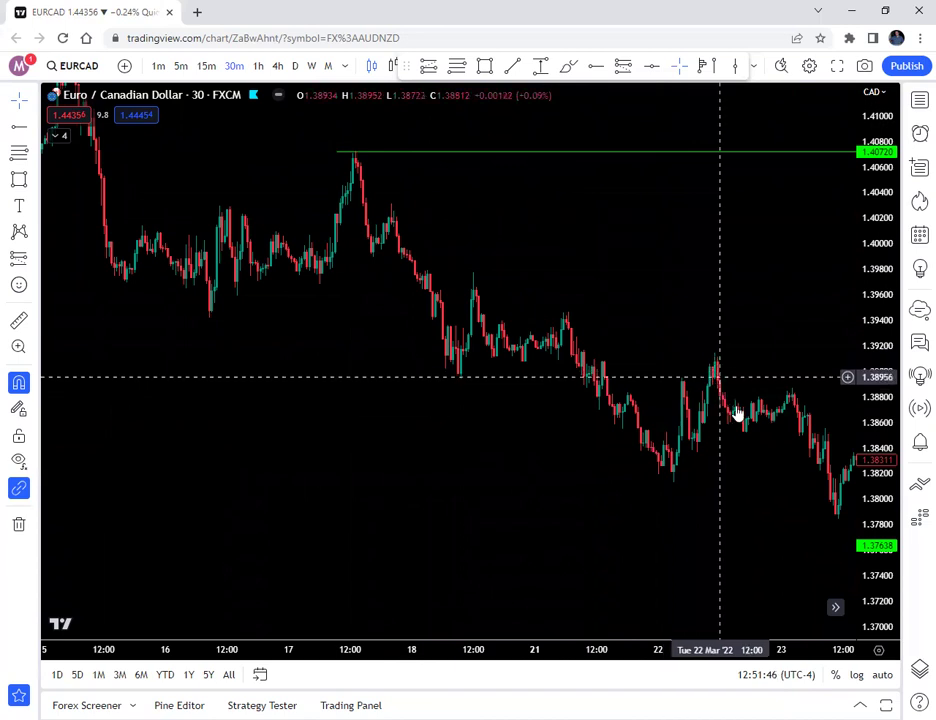
pyautogui.moveTo(403, 343); pyautogui.dragTo(581, 428)
pyautogui.moveTo(442, 426)
pyautogui.mouseDown()
pyautogui.moveTo(501, 464)
pyautogui.moveTo(604, 451)
pyautogui.mouseUp()
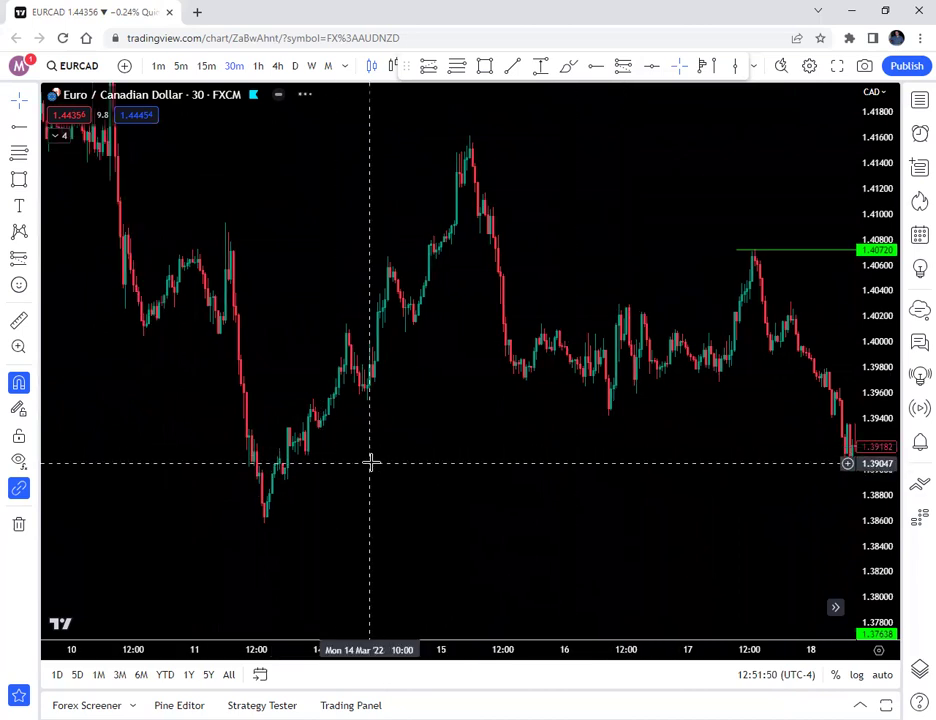
pyautogui.moveTo(371, 462); pyautogui.dragTo(453, 462)
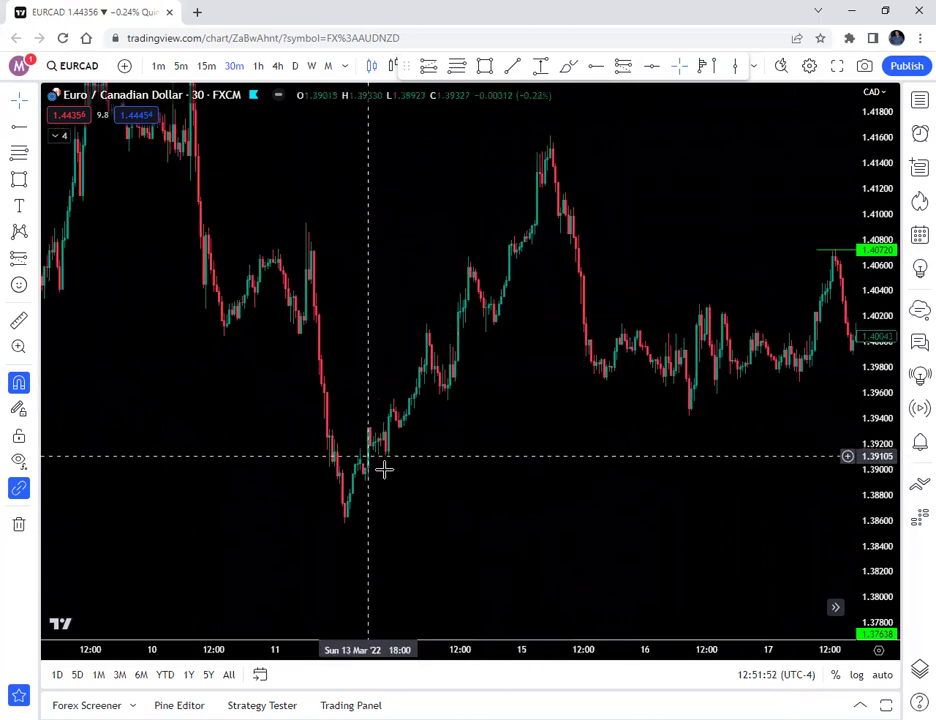
pyautogui.moveTo(494, 500); pyautogui.dragTo(583, 506)
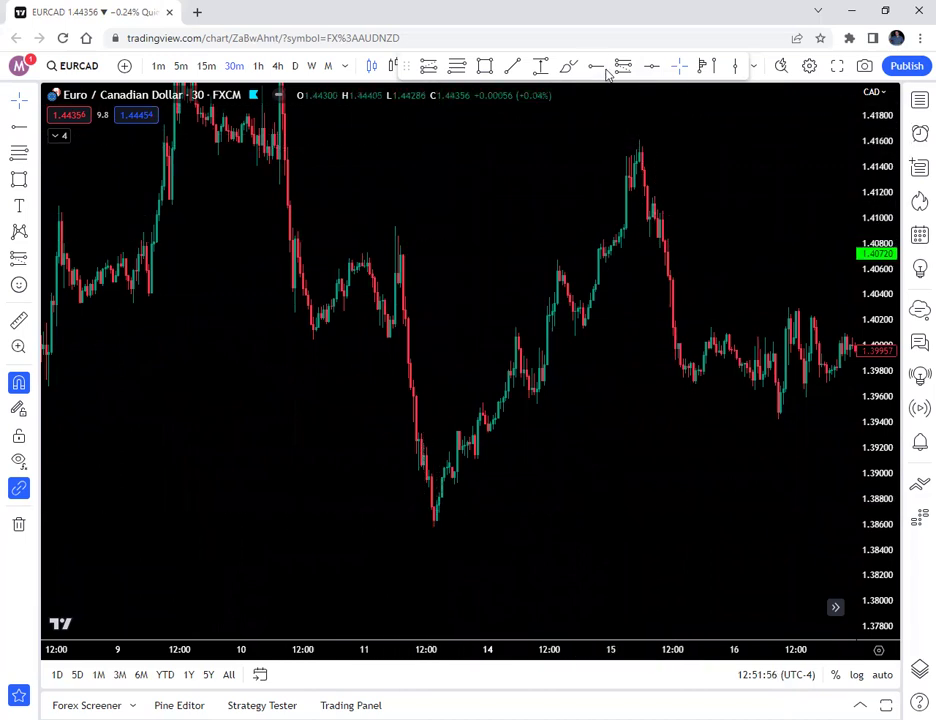
pyautogui.click(424, 530)
pyautogui.moveTo(448, 537); pyautogui.dragTo(437, 533)
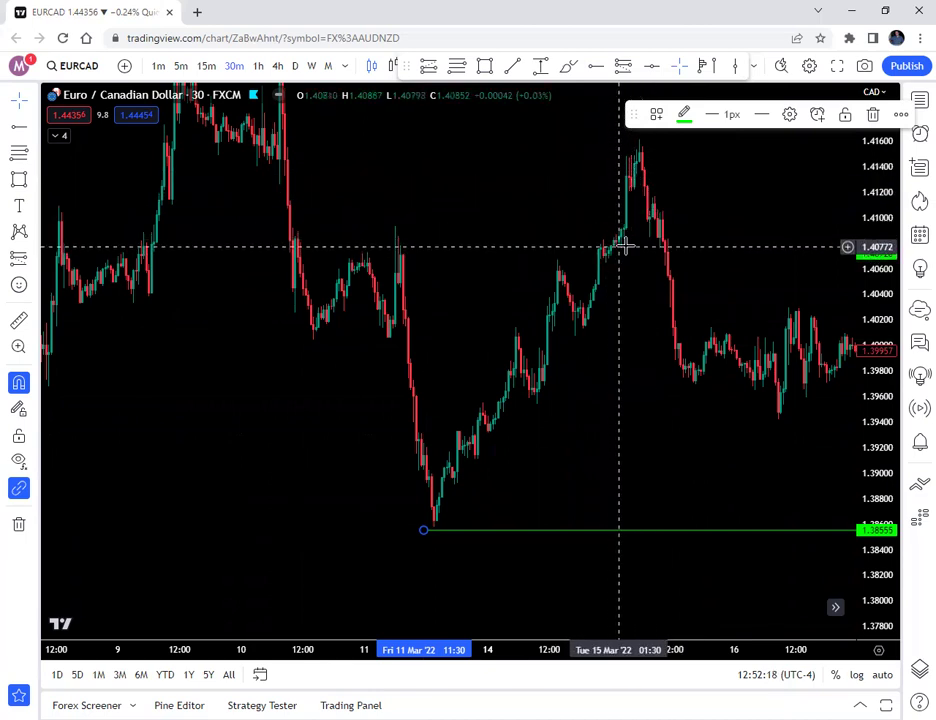
pyautogui.click(511, 196)
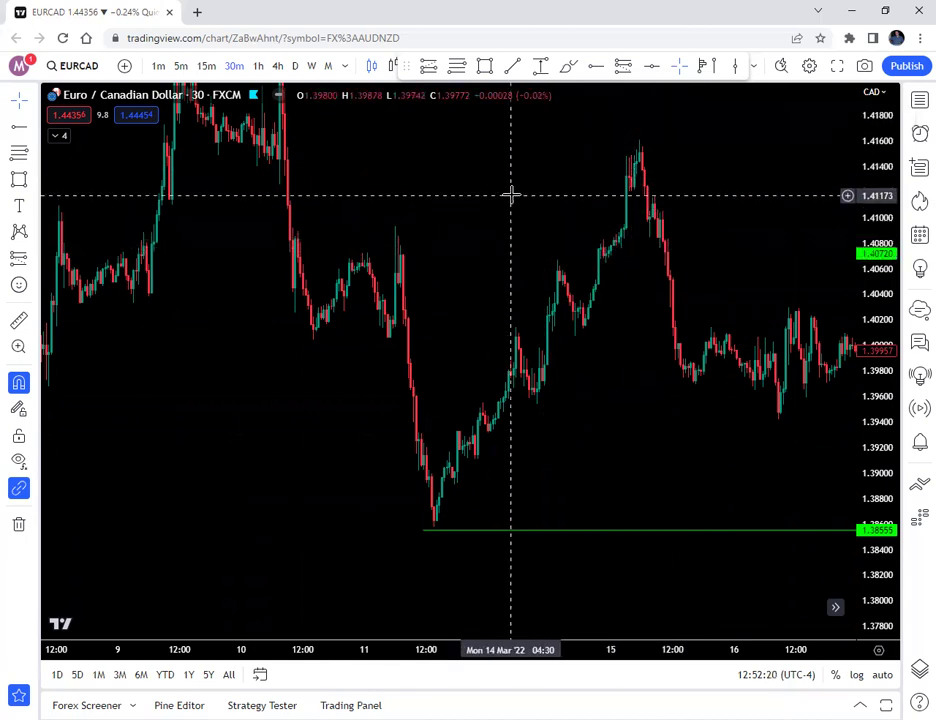
pyautogui.moveTo(511, 196); pyautogui.dragTo(577, 211)
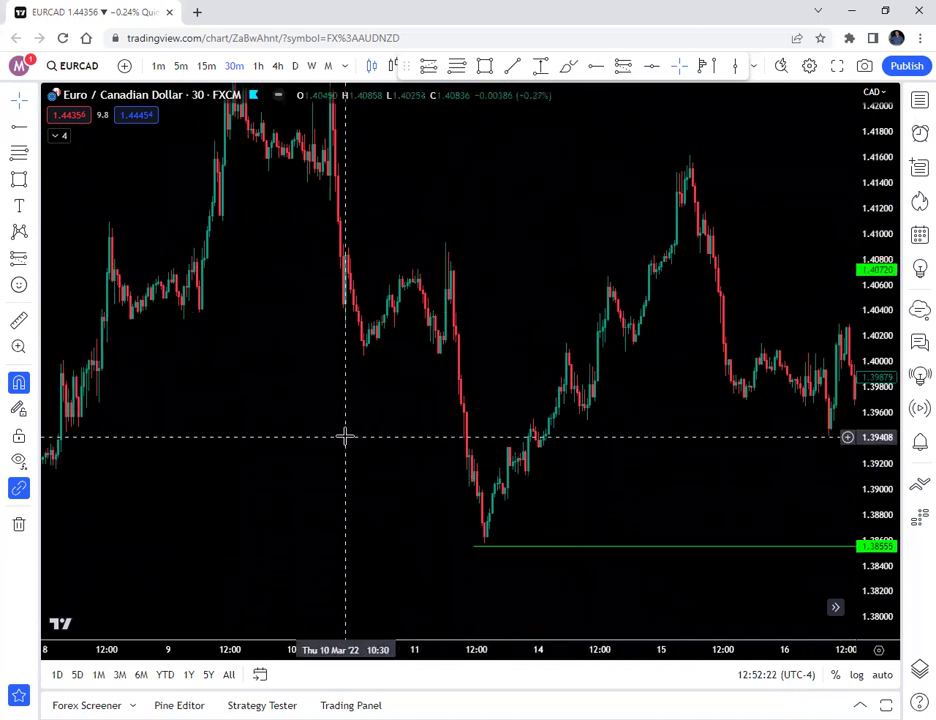
pyautogui.moveTo(324, 427); pyautogui.dragTo(388, 485)
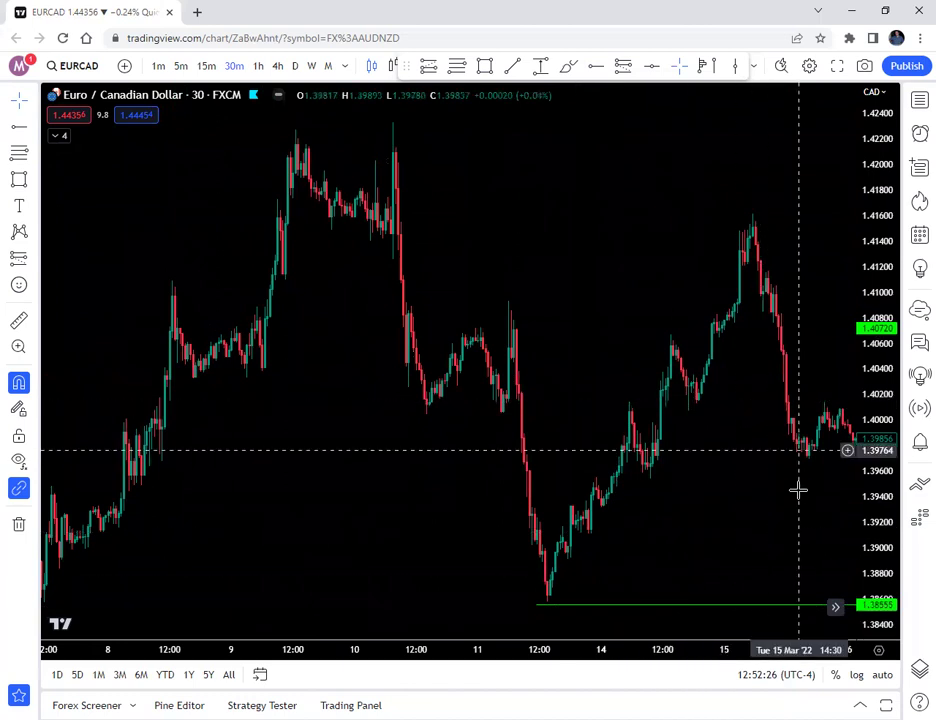
pyautogui.moveTo(763, 495); pyautogui.dragTo(752, 487)
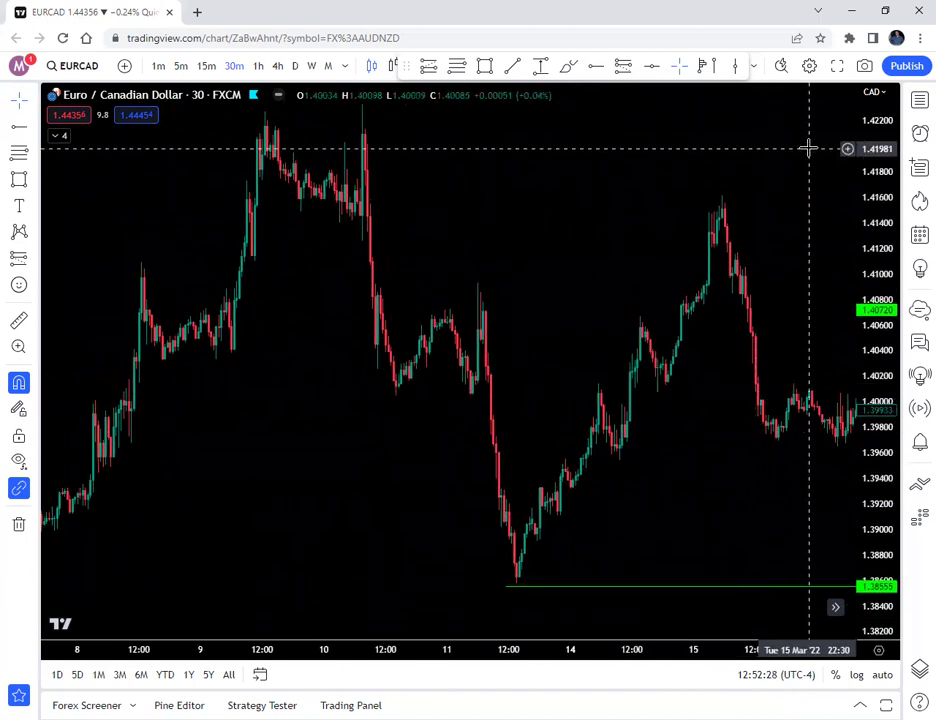